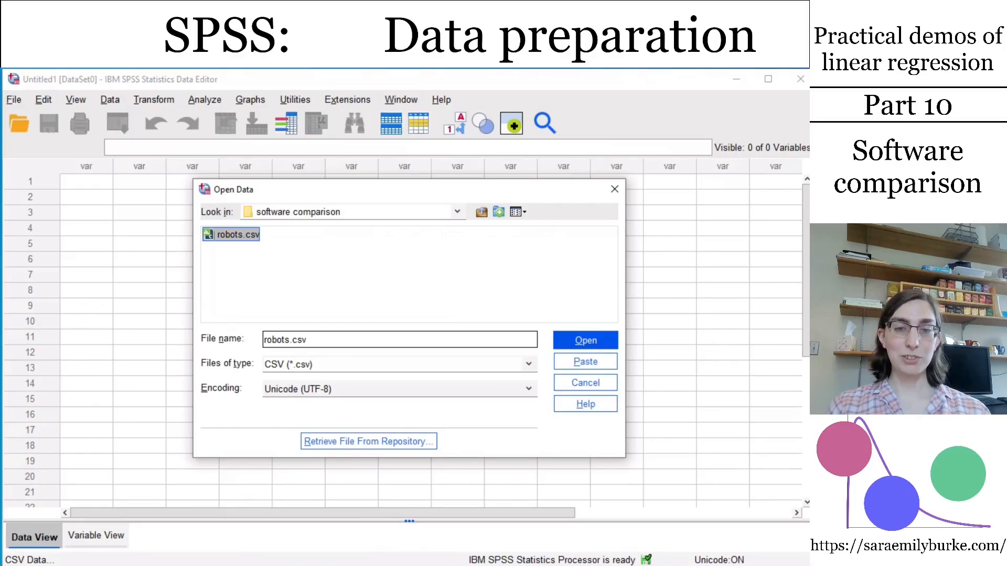
Import robots.csv as comma-delimited text with double-quote qualifiers, variable names on line 1, and numeric format for mass through rating.cool.
key(Return)
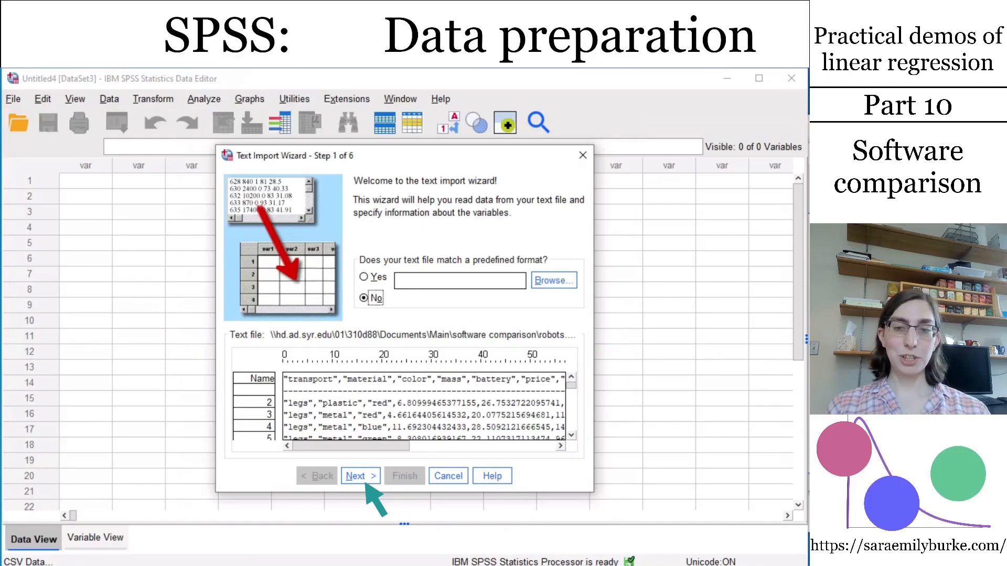
click(365, 482)
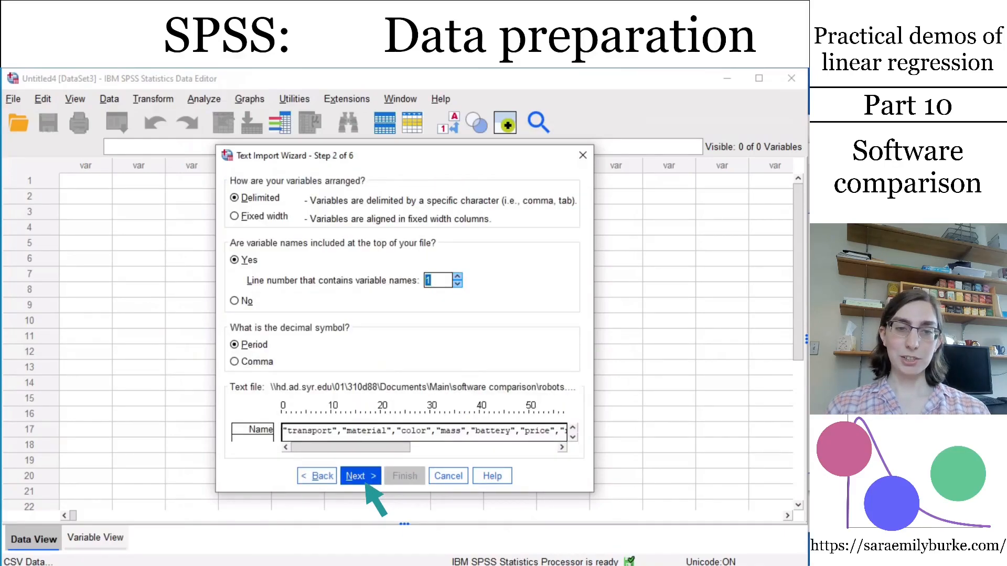
click(365, 481)
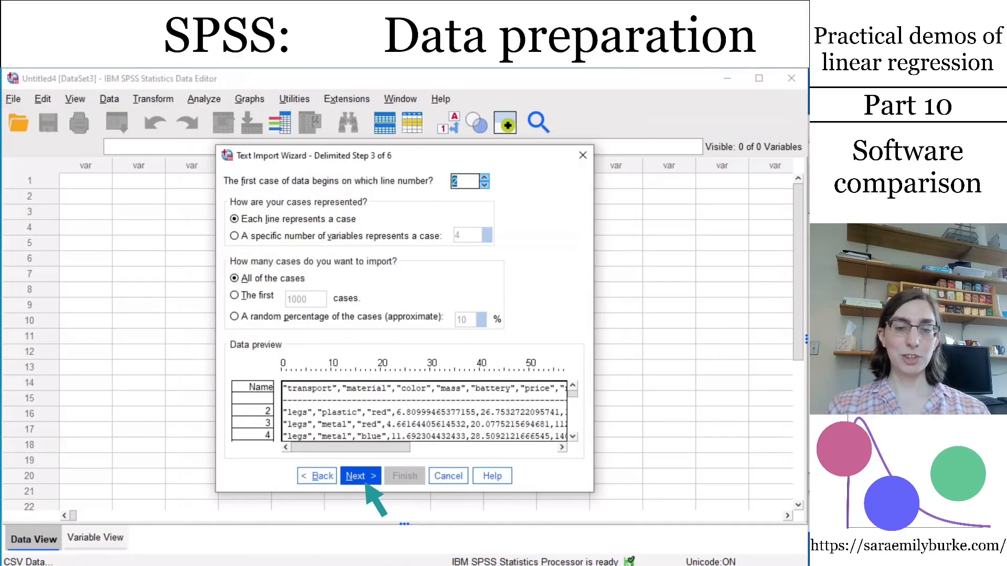
click(366, 481)
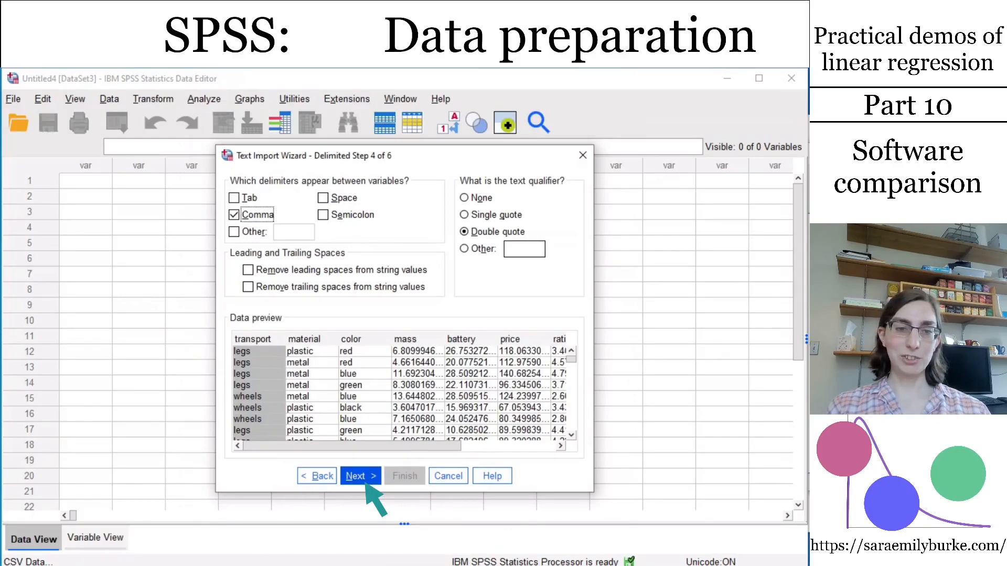
click(362, 477)
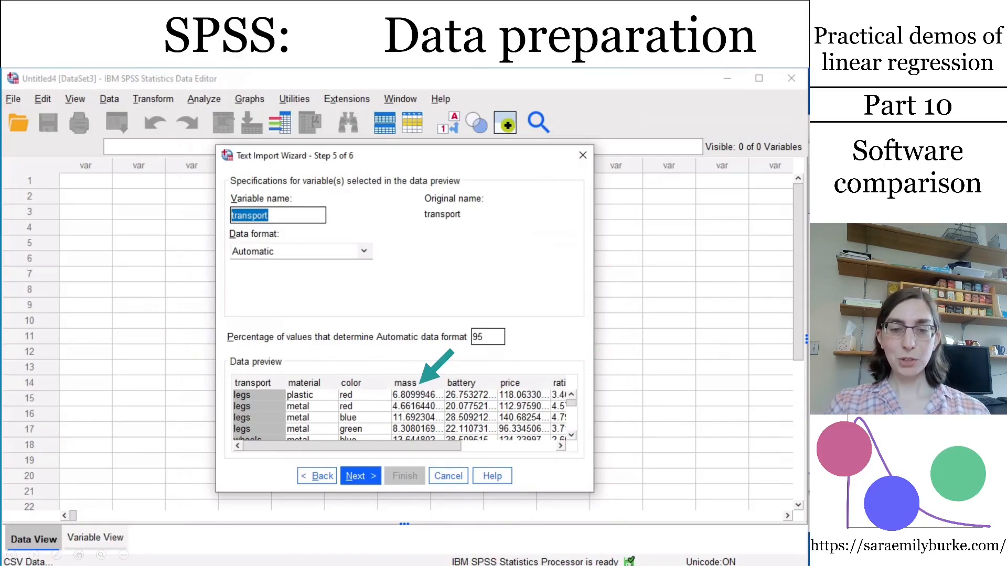
key(Right)
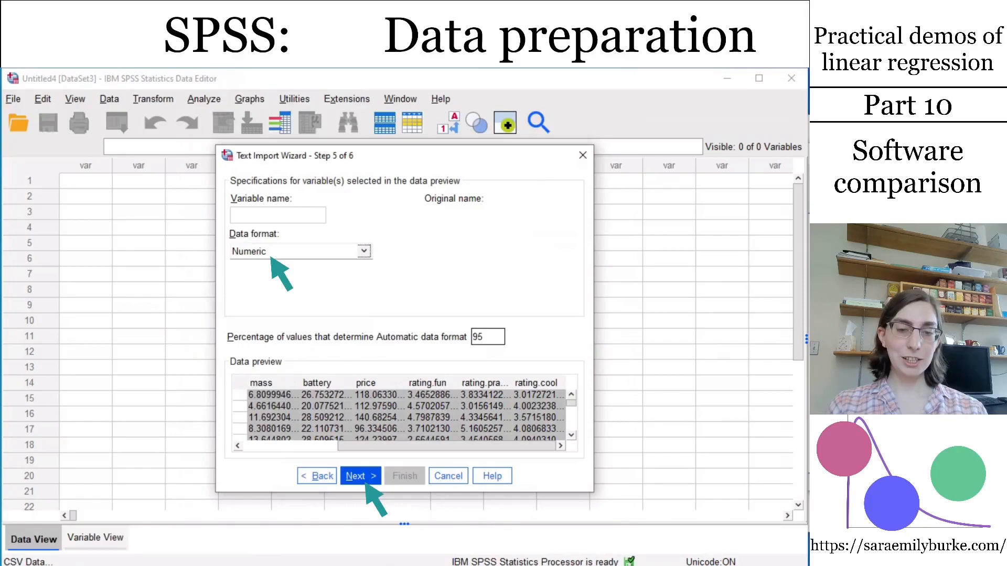
click(362, 480)
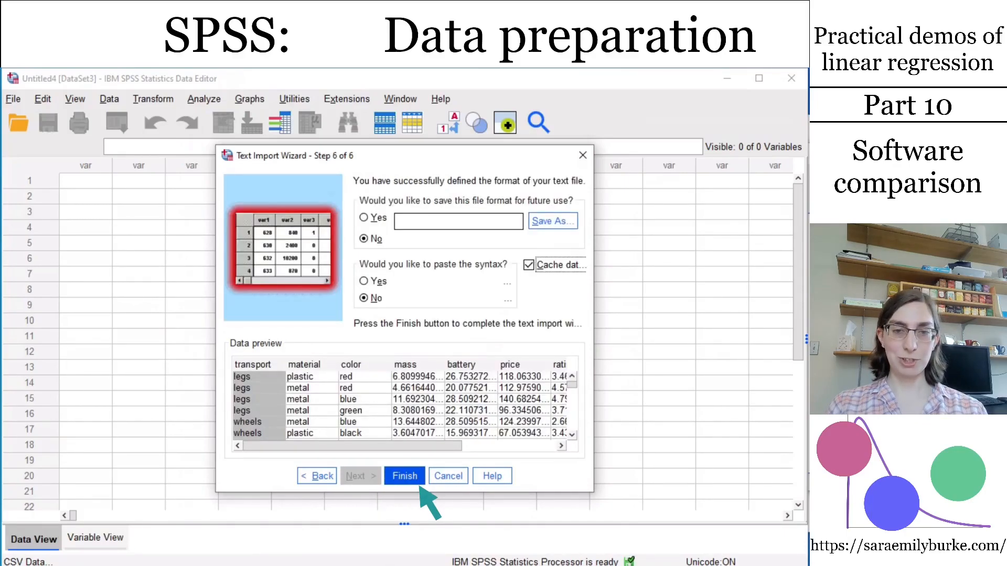
click(417, 481)
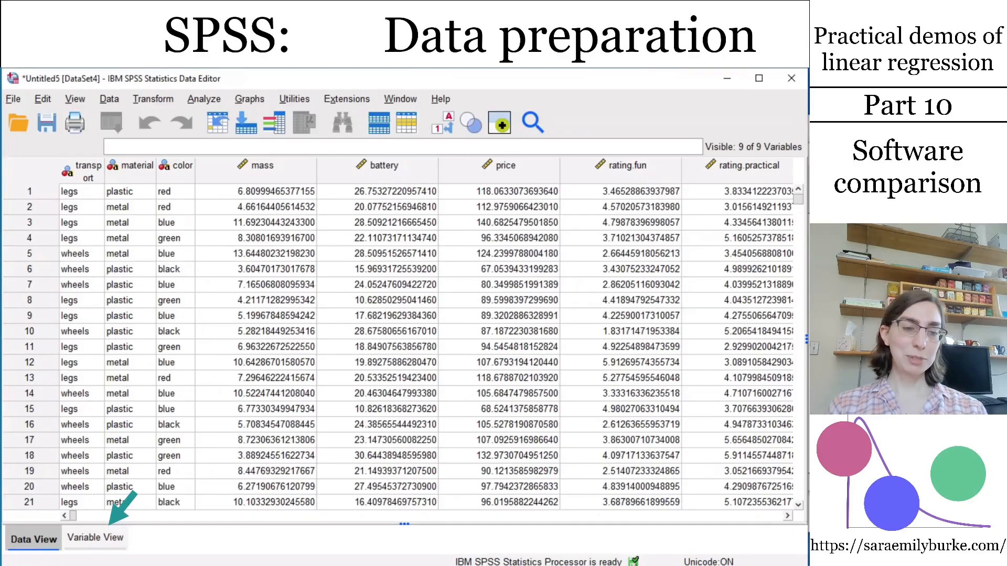
In the variable list, set up a recode of transport into a different variable named wheels.
click(95, 538)
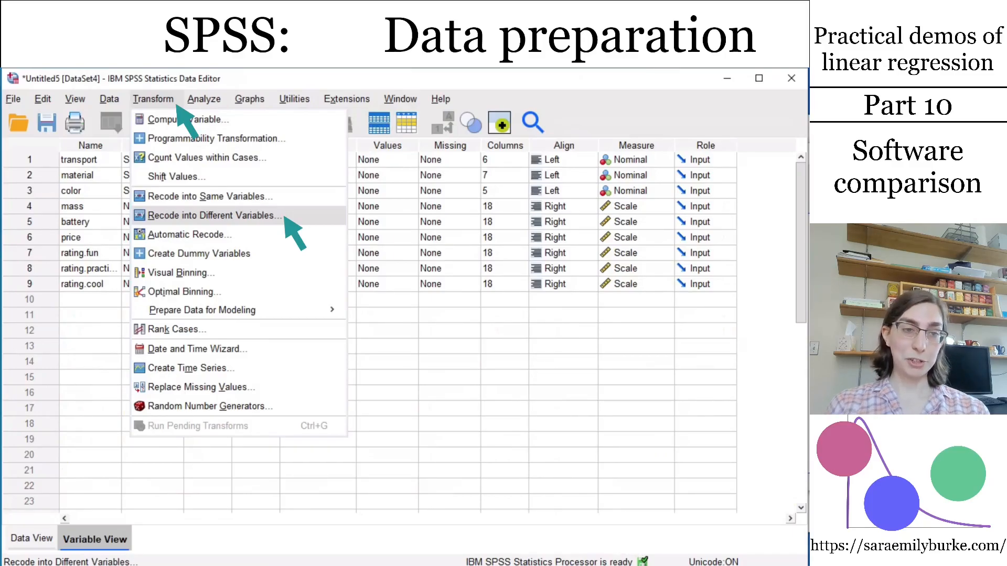
click(210, 215)
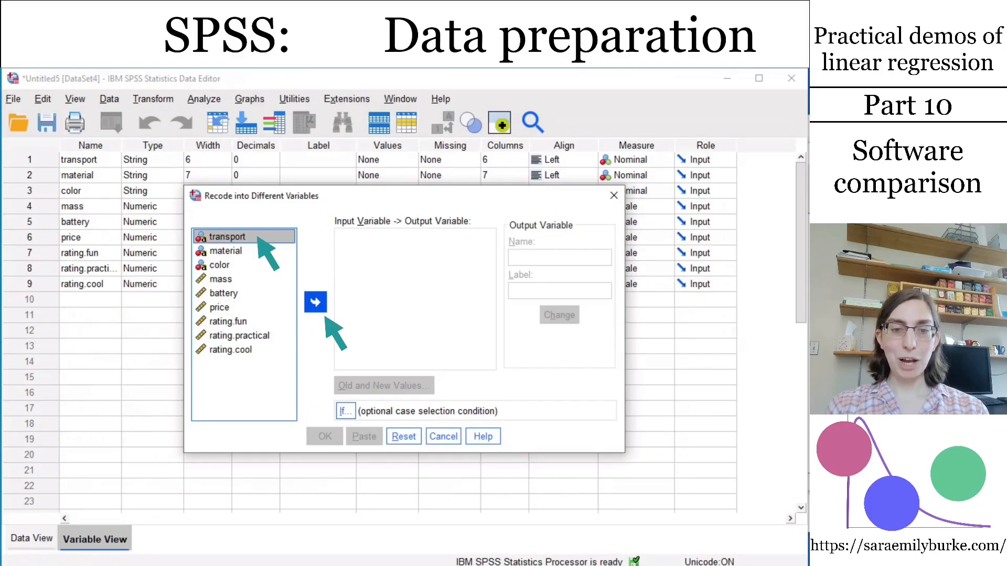
click(315, 302)
click(559, 258)
text(wheels)
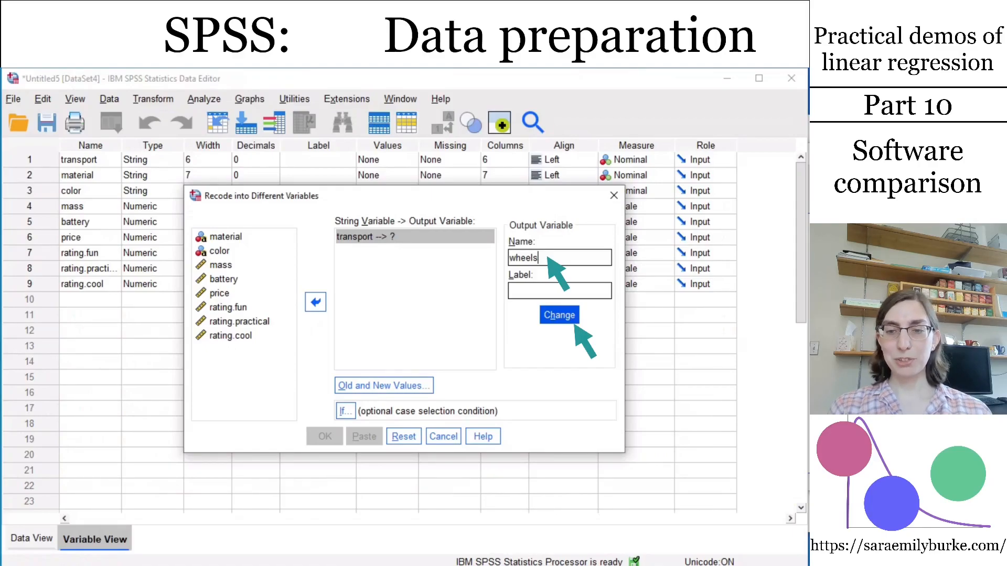
click(574, 321)
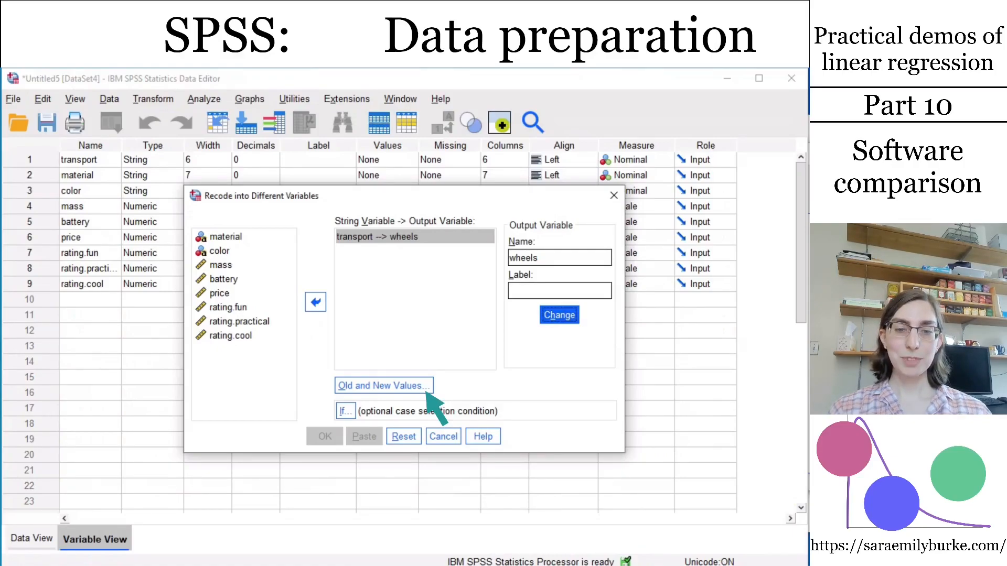
Map the old value wheels to 1 and legs to 0, and run the transport recode.
click(425, 391)
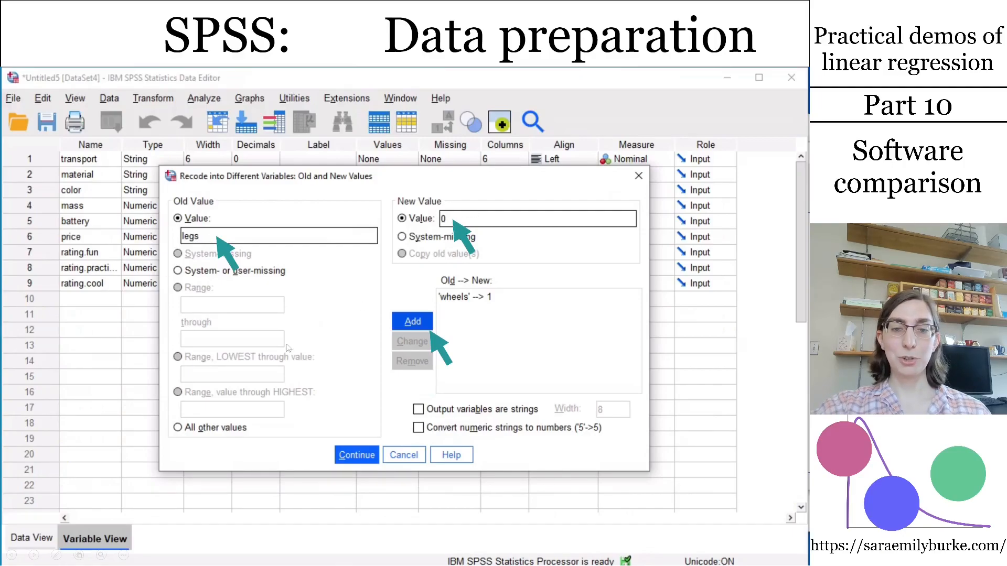
click(427, 328)
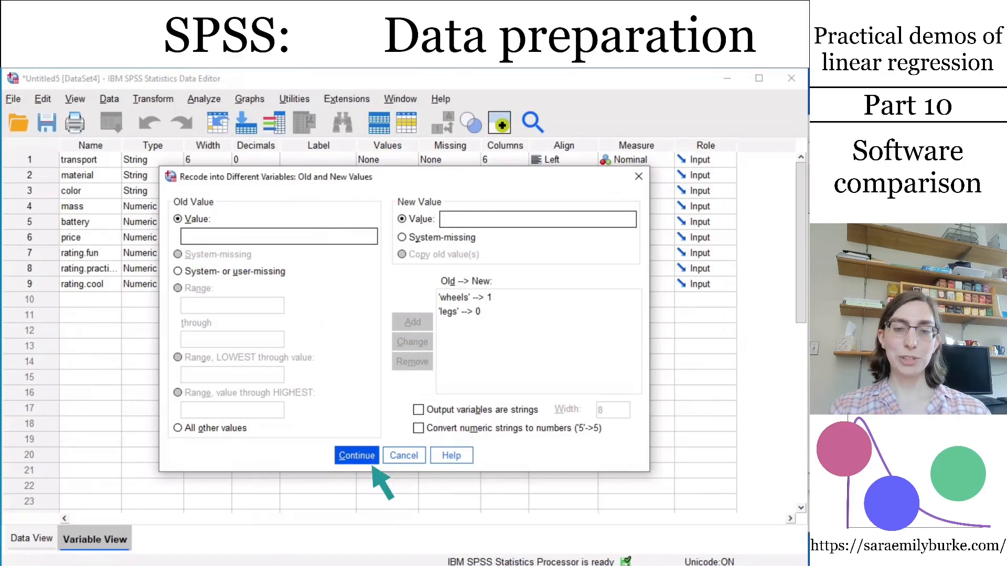
click(370, 461)
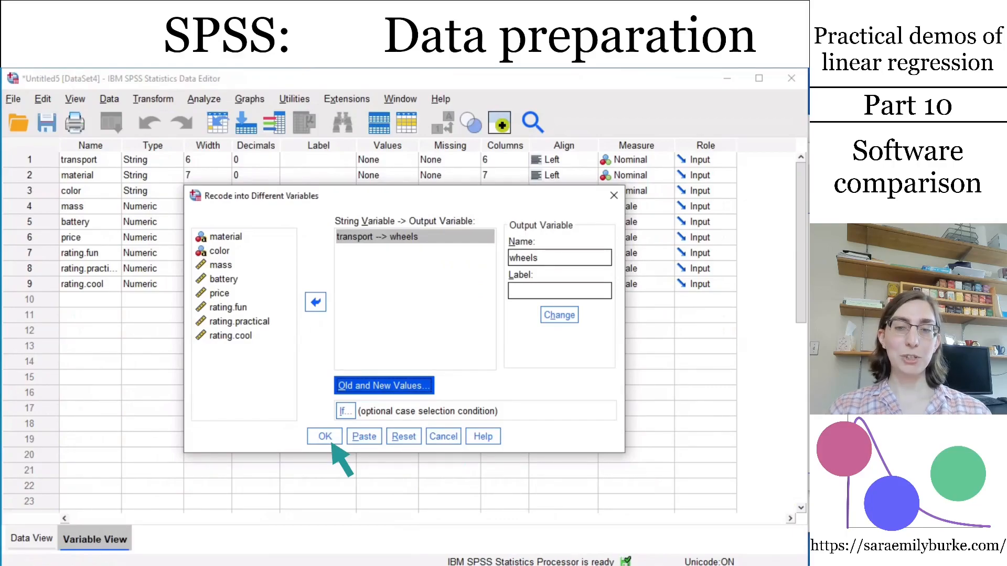
click(325, 436)
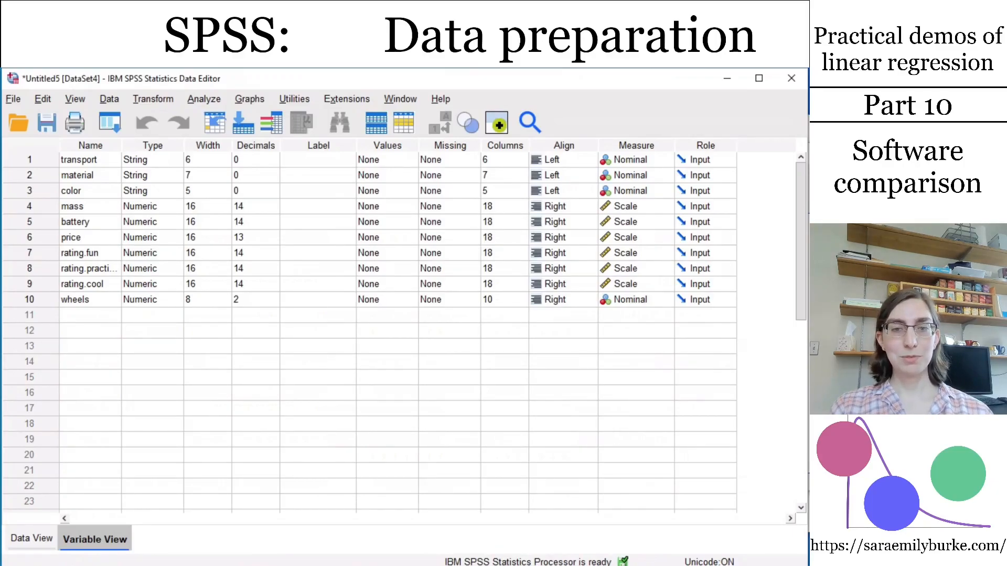
Recode material into plastic (plastic to 1, metal to 0) and color into blue (blue to 1, all other values to 0).
click(153, 99)
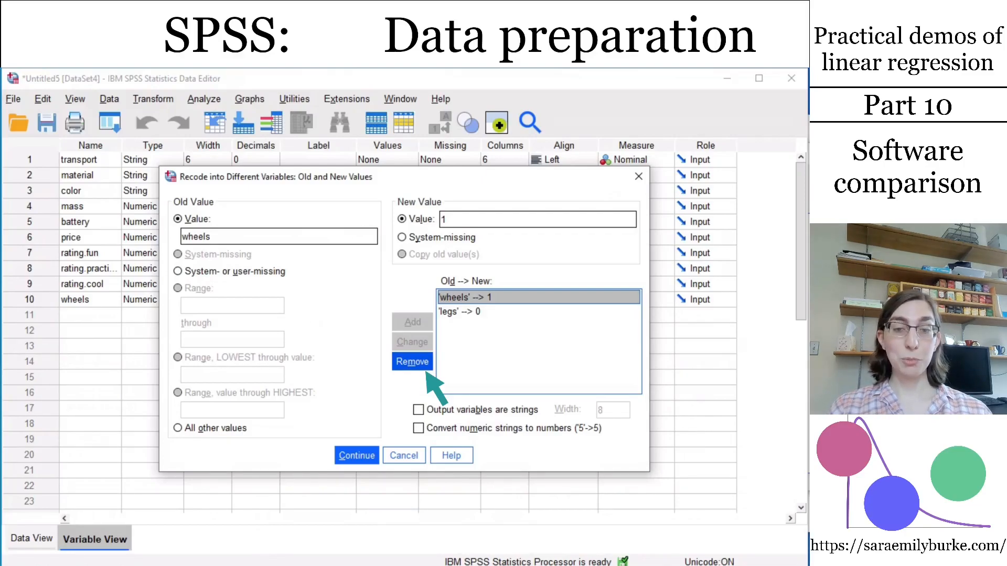
click(422, 367)
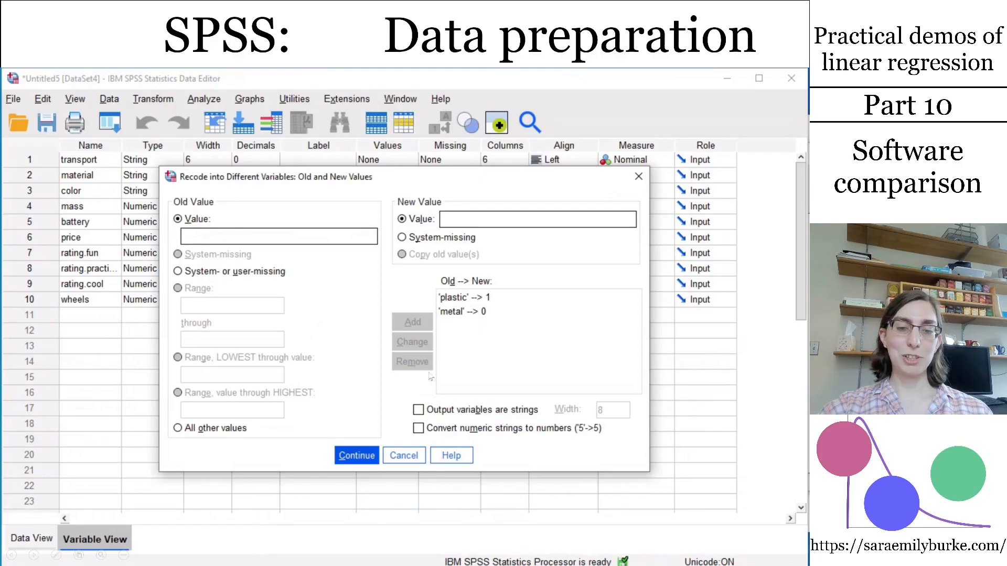
click(357, 455)
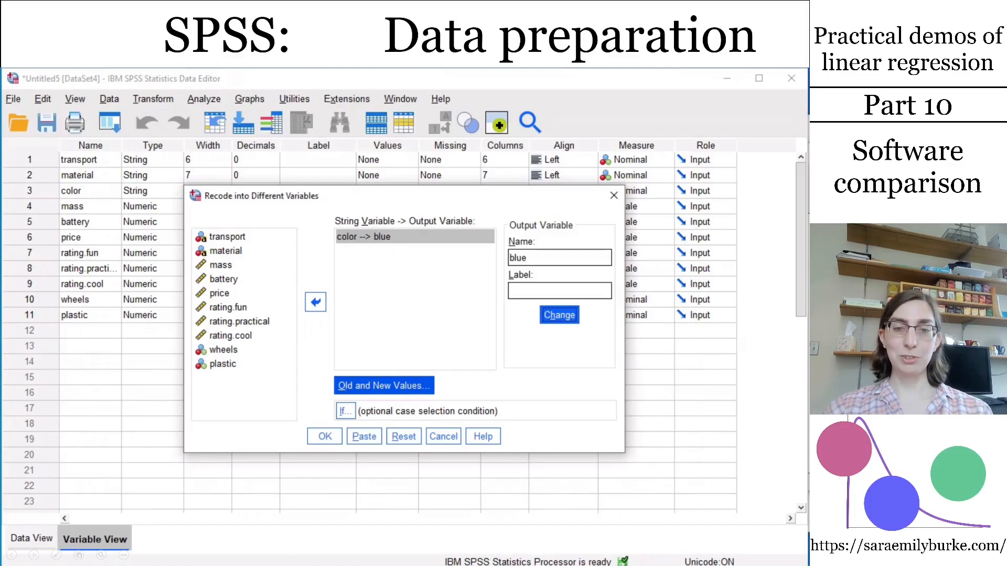
click(389, 385)
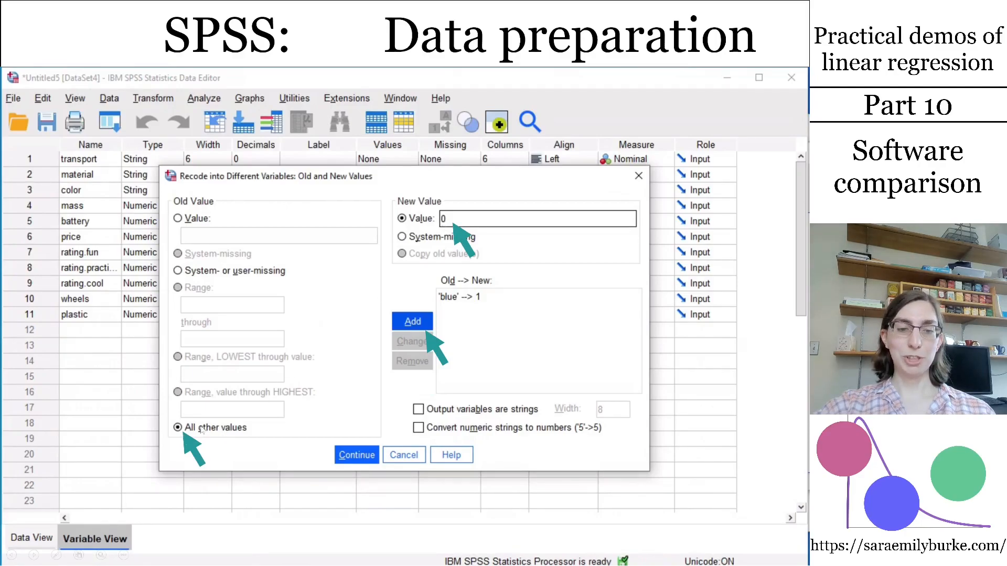
click(412, 322)
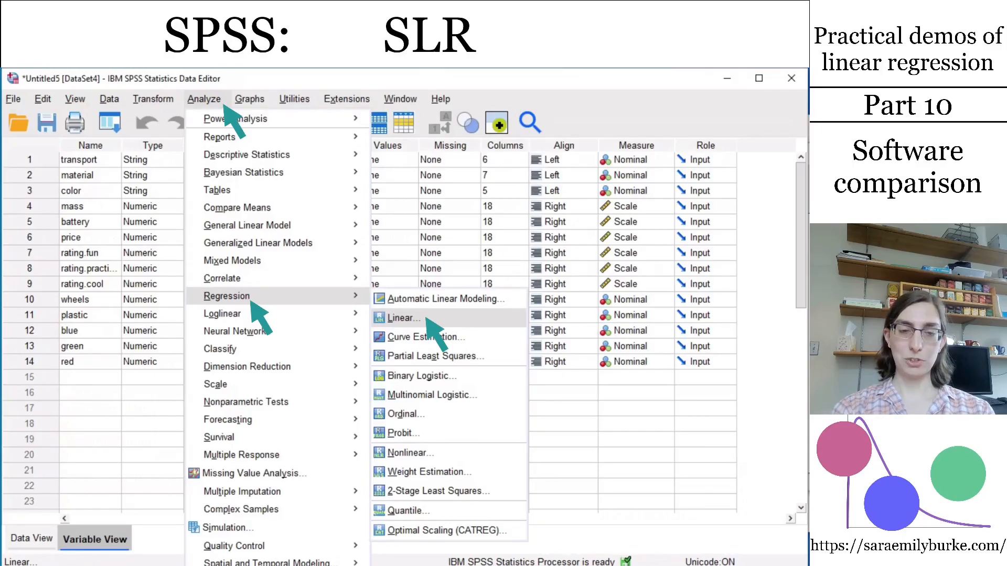
Run a linear regression with price as dependent and battery as independent variable, including 95% confidence intervals for the coefficients.
click(404, 318)
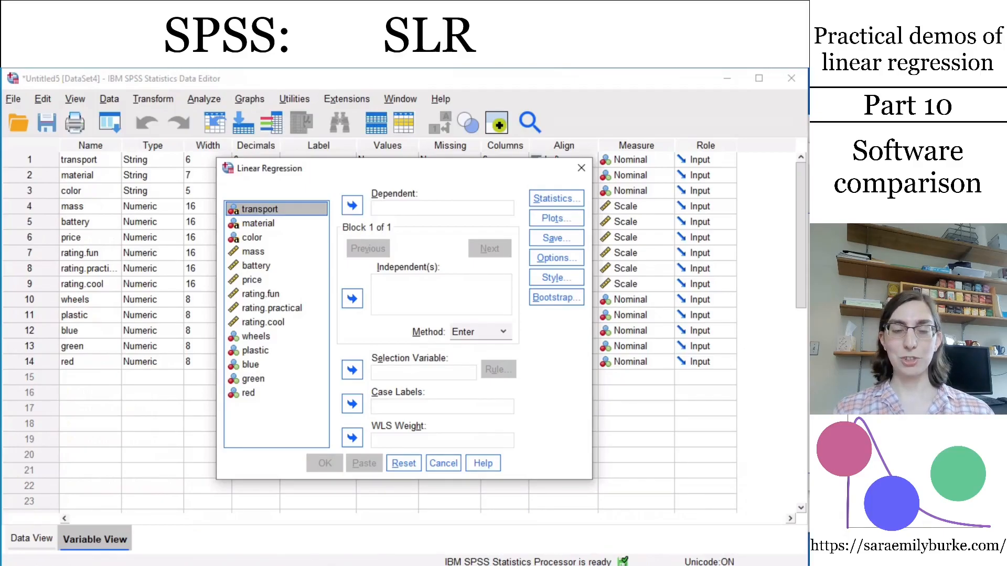
click(270, 282)
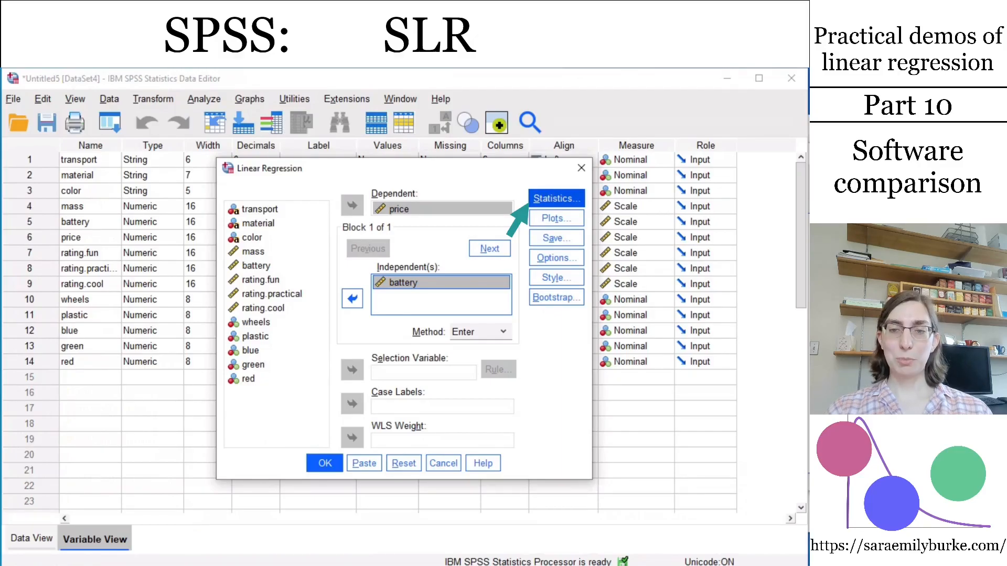
click(556, 199)
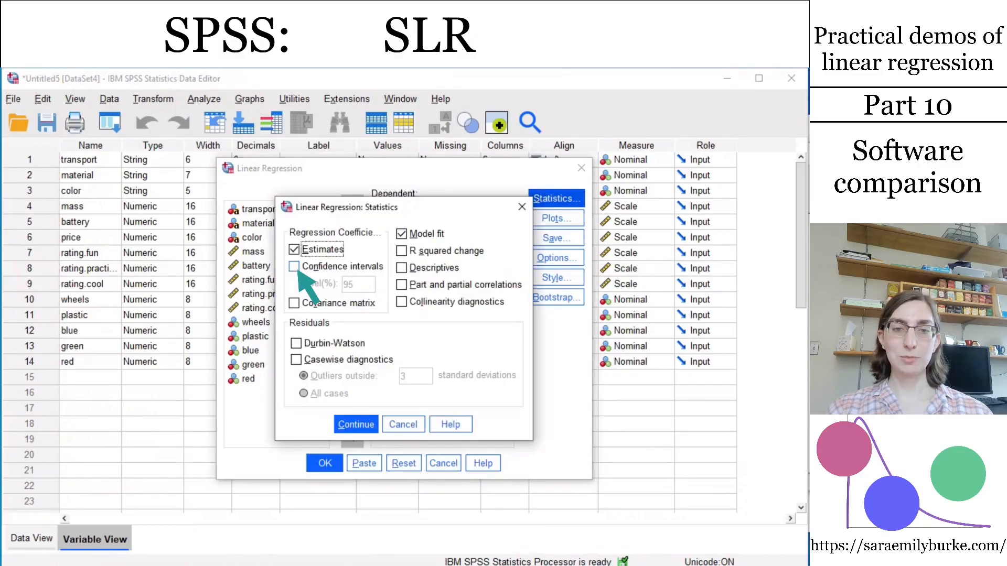
click(295, 267)
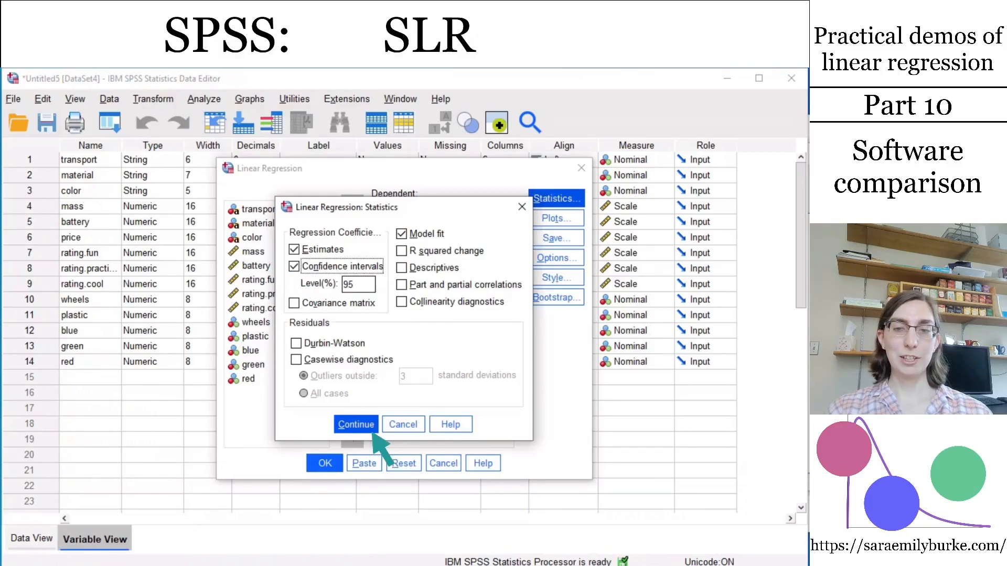
click(356, 425)
click(337, 470)
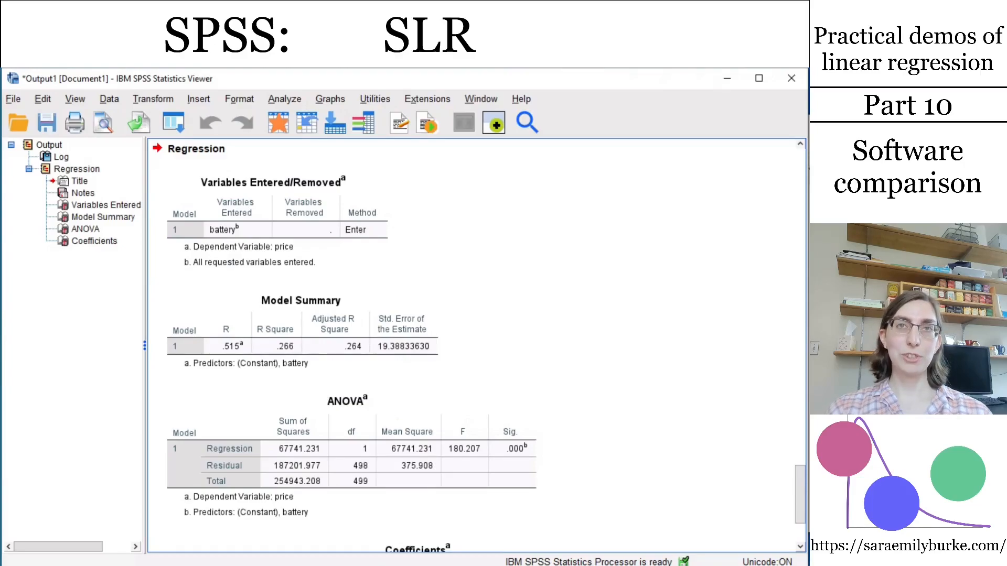
scroll(478, 346, down, 3)
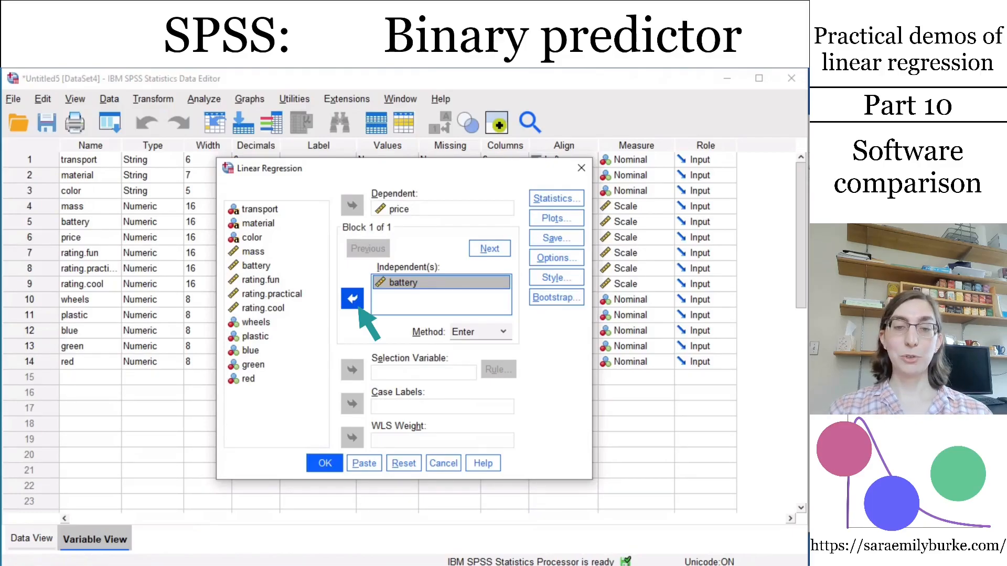
Regress price on plastic instead of battery, and run another regression of price on battery, blue, green and red.
click(359, 308)
click(279, 338)
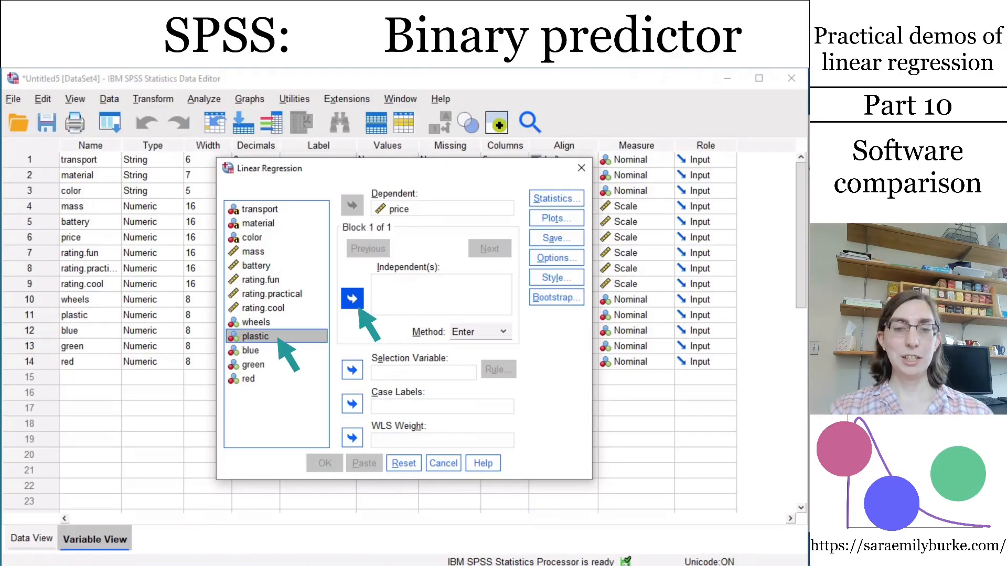
click(352, 299)
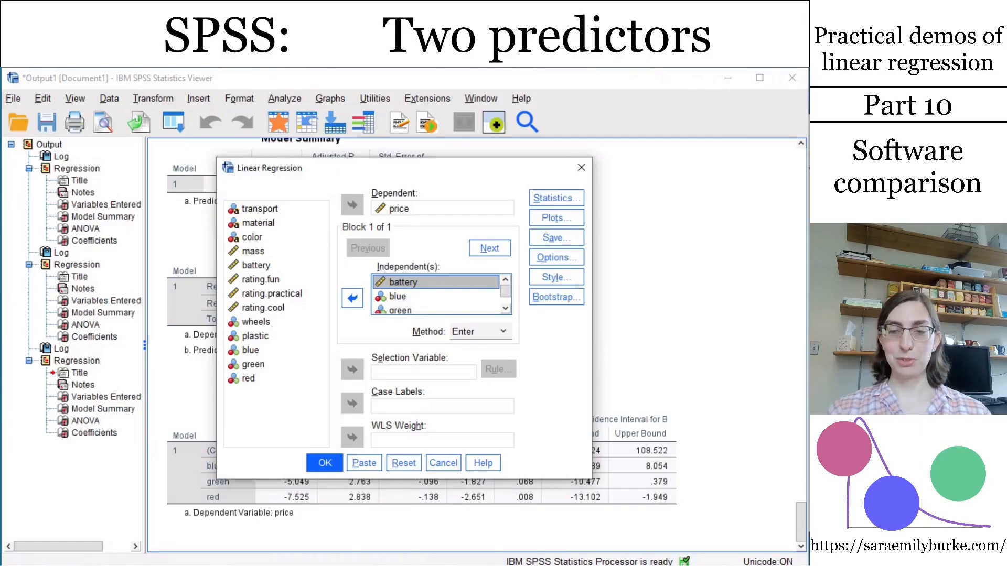
key(Return)
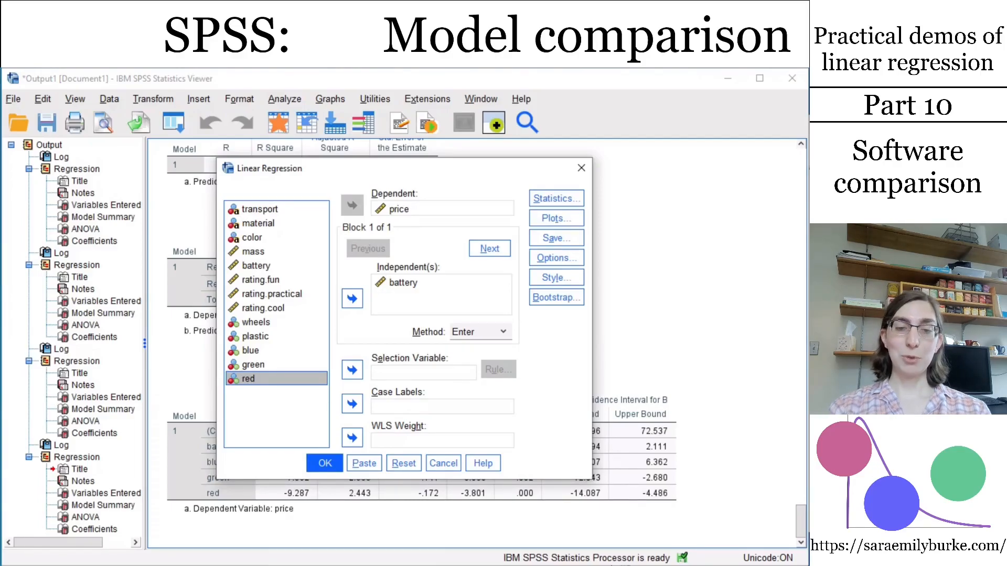
Run a two-block regression of price with battery in block 1 and blue, green and red in block 2, including R squared change.
click(500, 255)
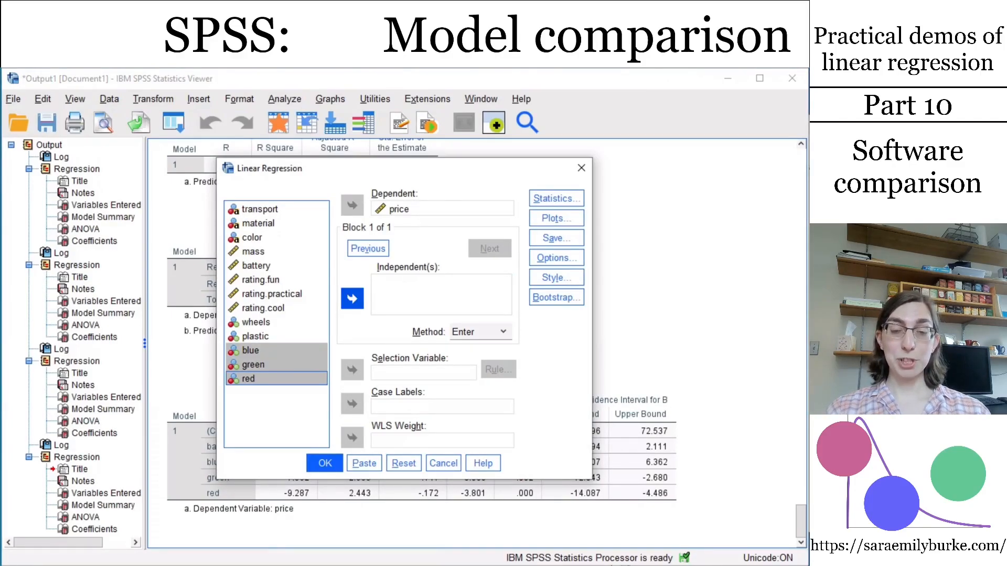
click(352, 298)
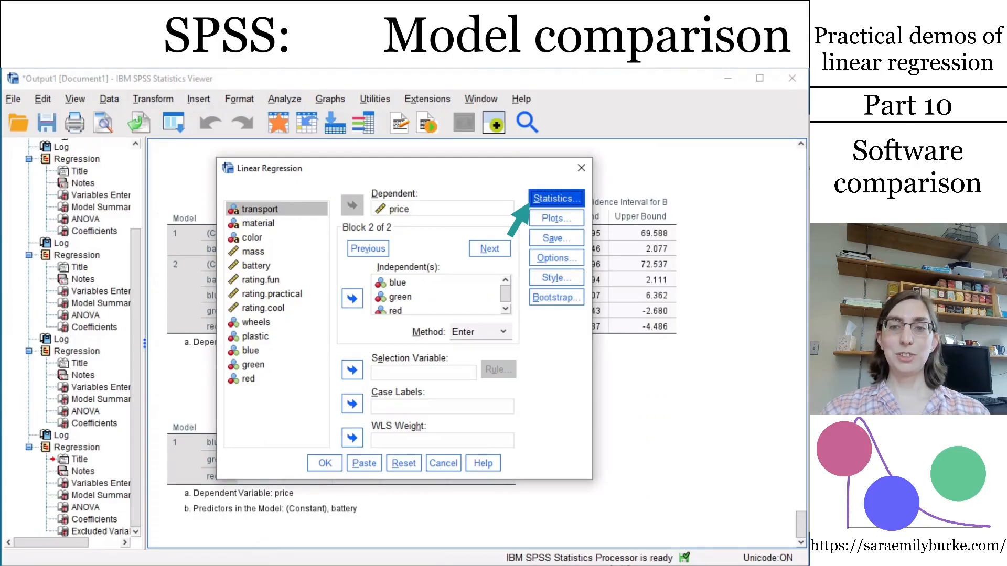
click(528, 203)
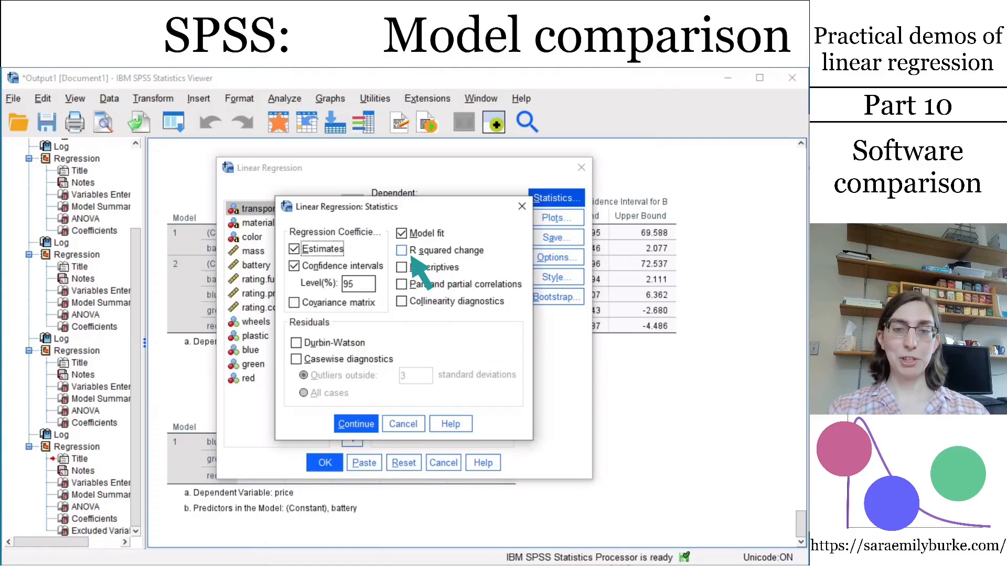
click(412, 254)
key(Return)
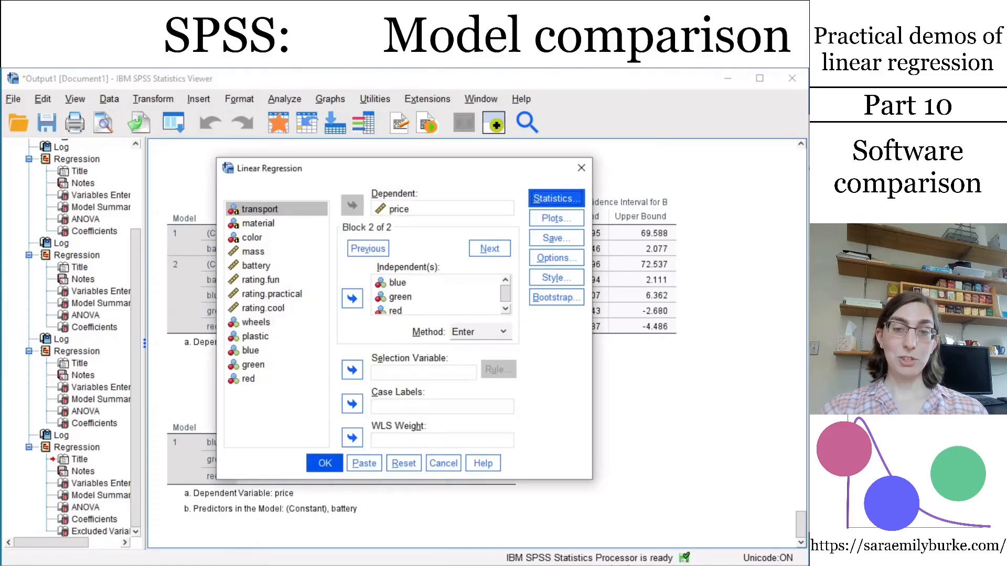
key(Return)
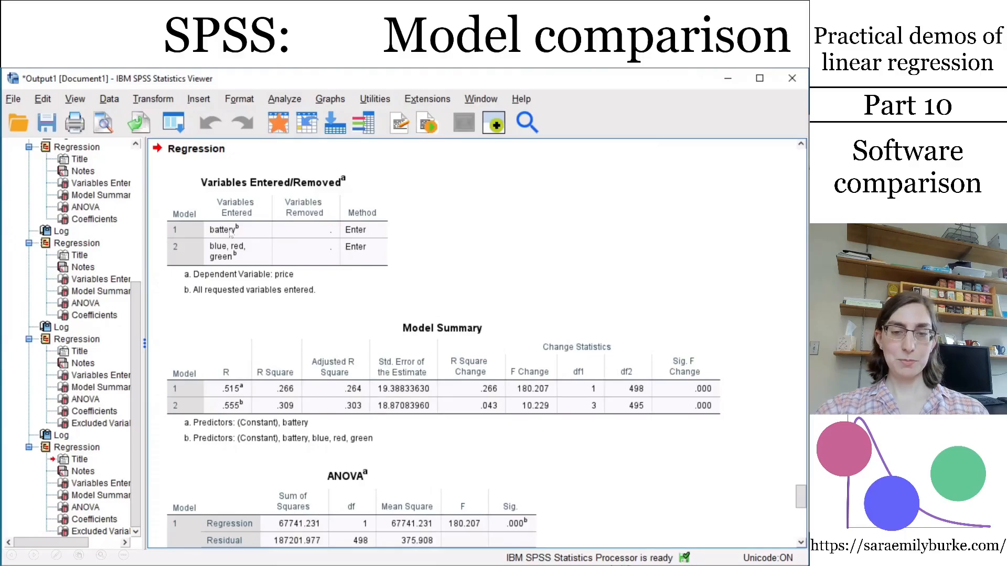
Examine the two models' Model Summary change statistics alongside the ANOVA and Coefficients tables.
scroll(231, 234, down, 5)
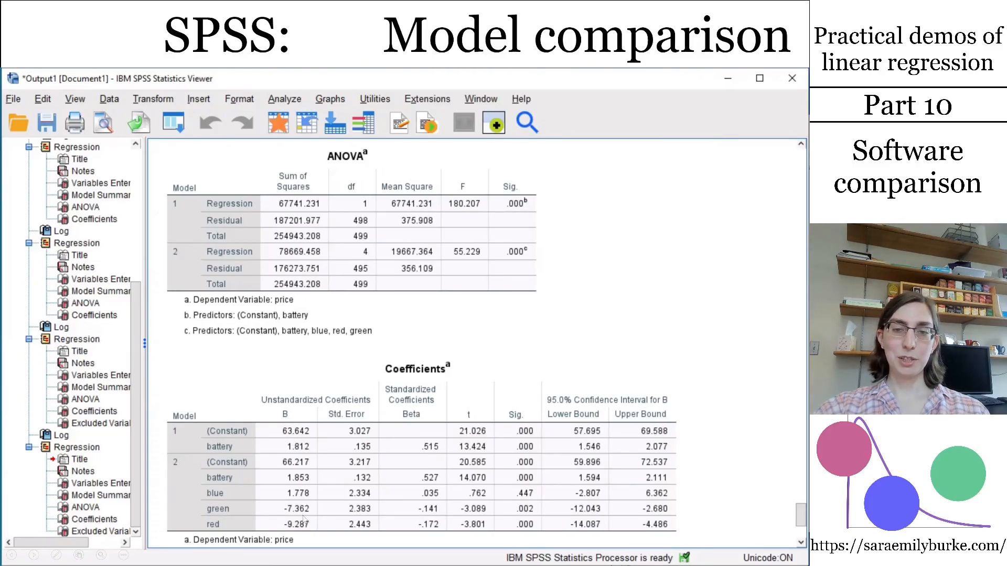
scroll(304, 521, up, 5)
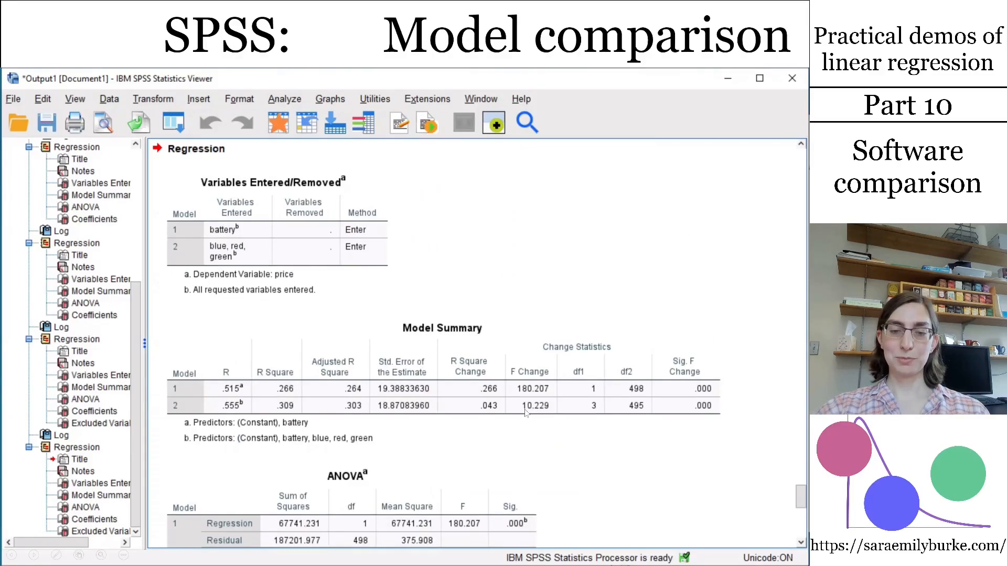
scroll(526, 413, down, 5)
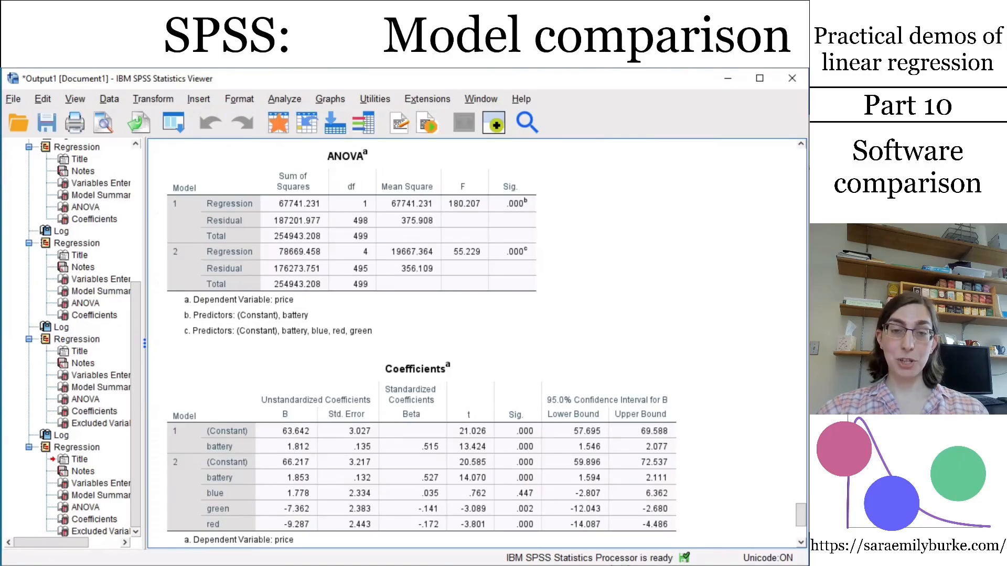
scroll(601, 423, up, 5)
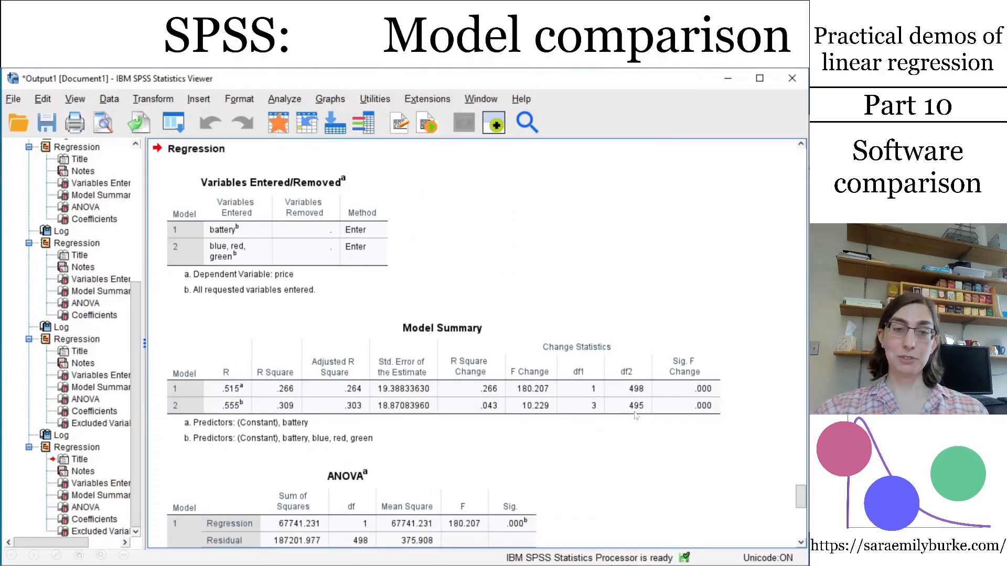
scroll(636, 415, down, 6)
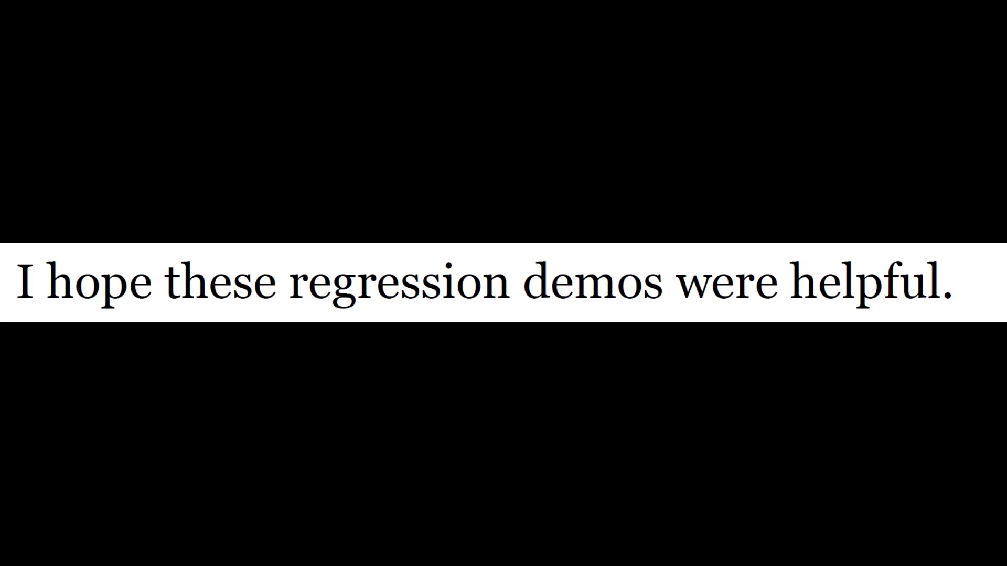